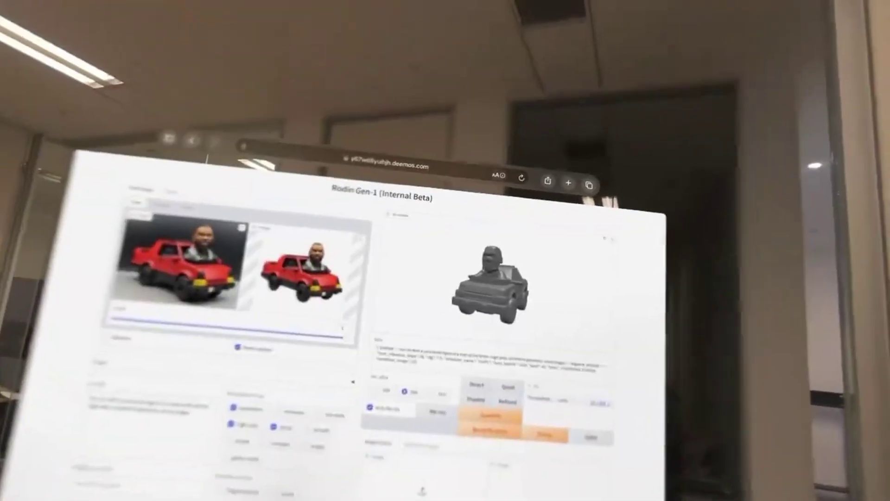
Generate a 3D dragon model from the dragon picture.
click(382, 29)
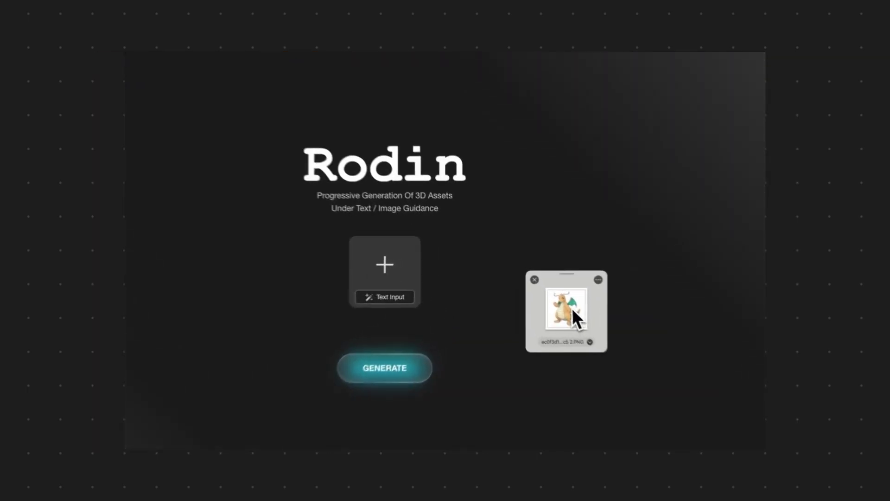
drag(529, 286, 422, 261)
click(431, 319)
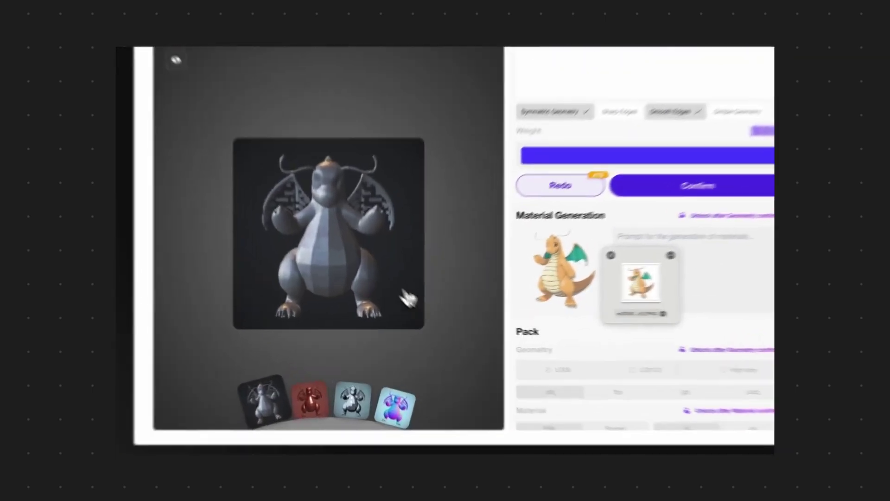
Inspect the dragon, accept its geometry and mark it as symmetrical.
drag(407, 293, 393, 270)
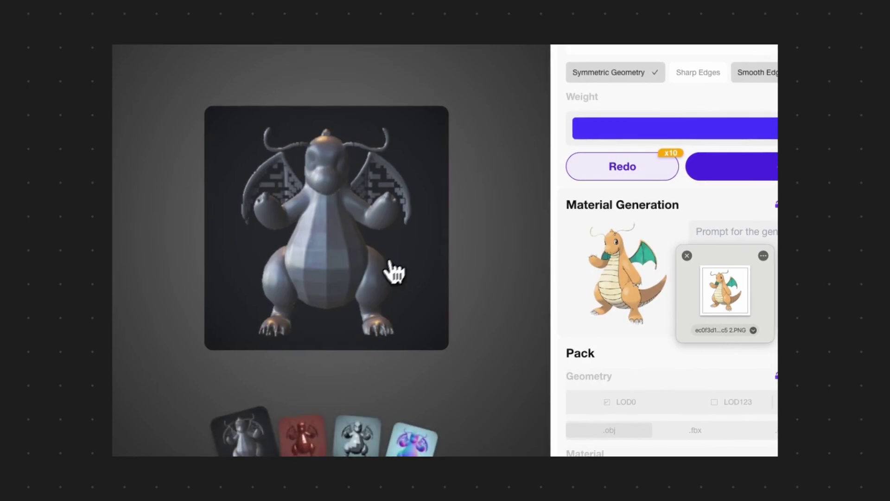
mouse_move(538, 276)
click(510, 259)
click(567, 263)
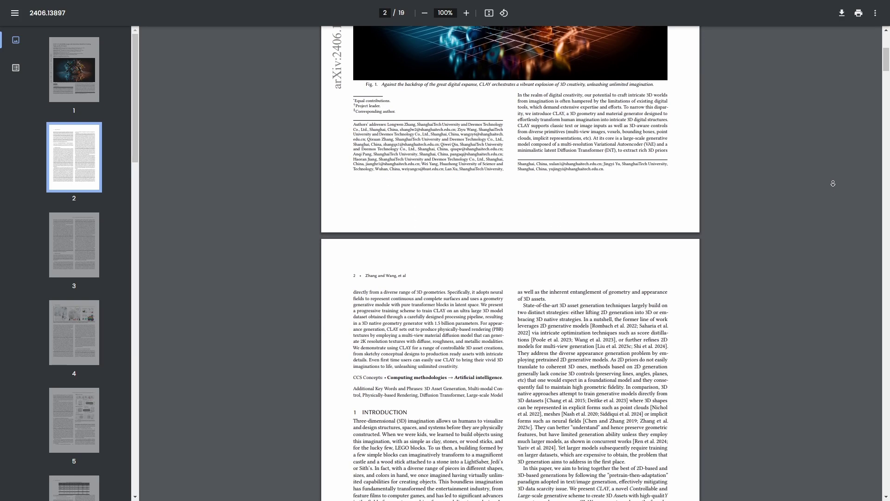
middle_click(833, 183)
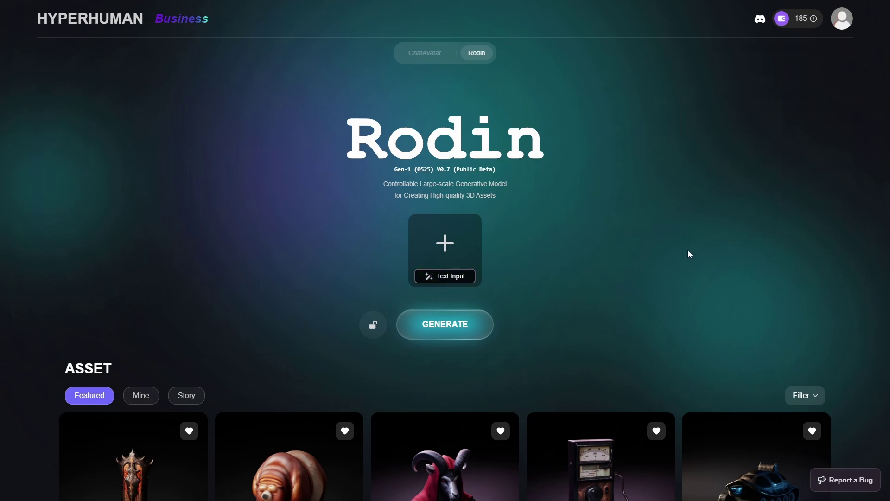
Scroll the asset gallery and view the yellow muscle figure's details.
scroll(687, 254, down, 5)
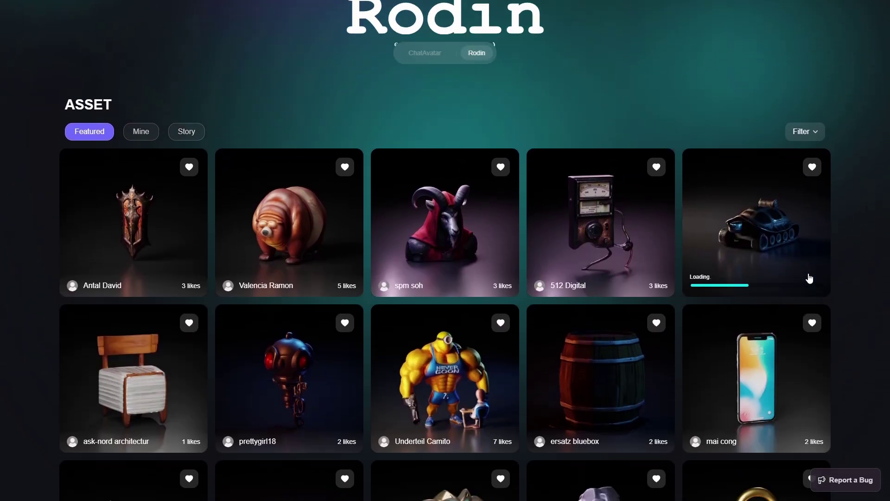
click(445, 366)
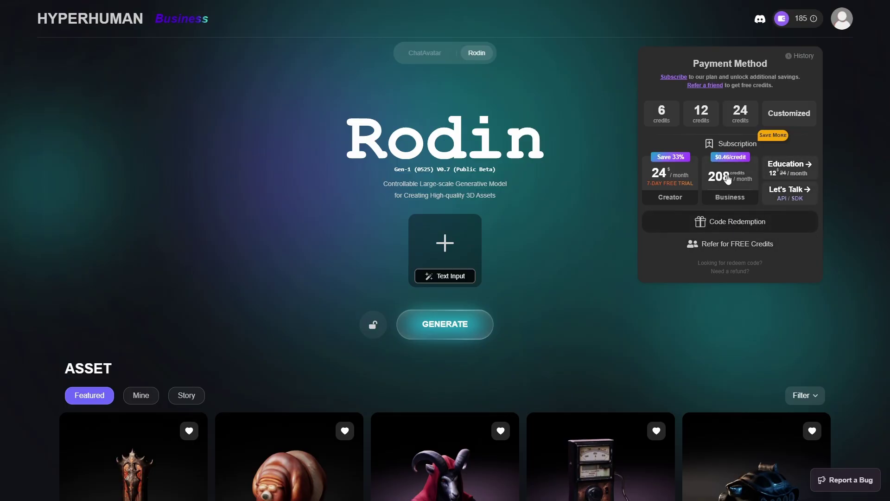
Generate a 3D character from the text 'miles morales' with the accepted Spider-Man reference image.
click(455, 279)
text(miles m)
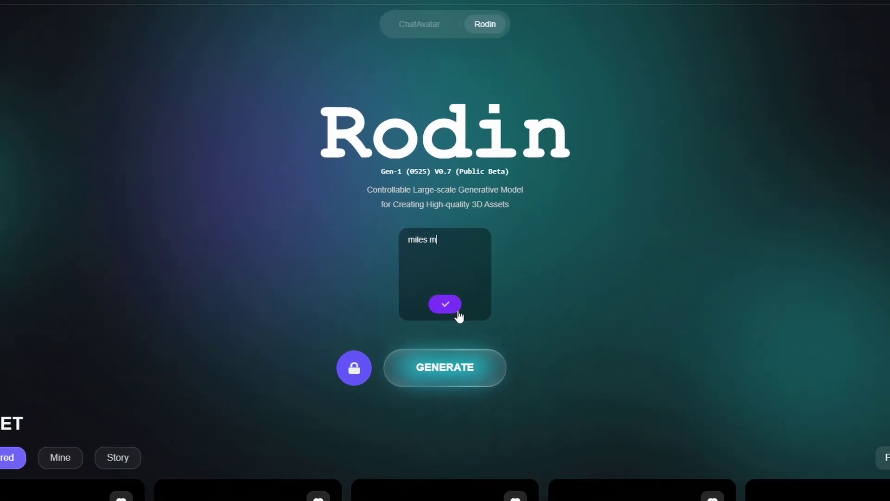
text(orales)
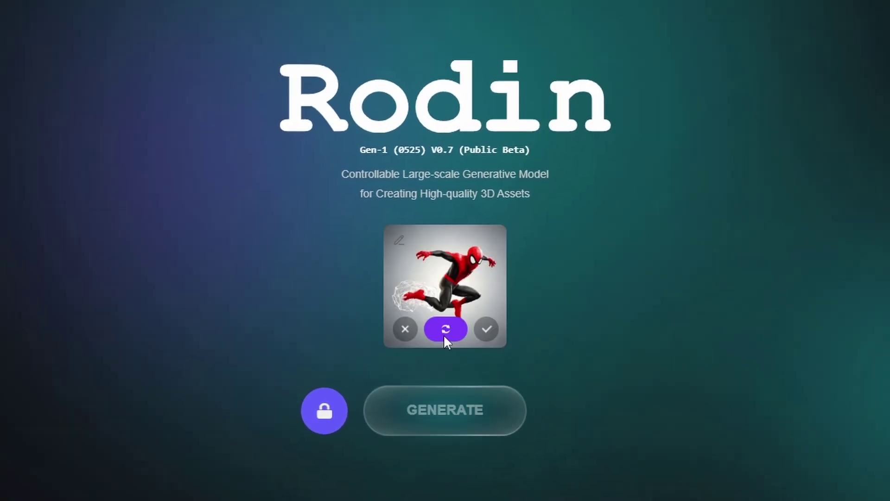
click(486, 328)
click(509, 410)
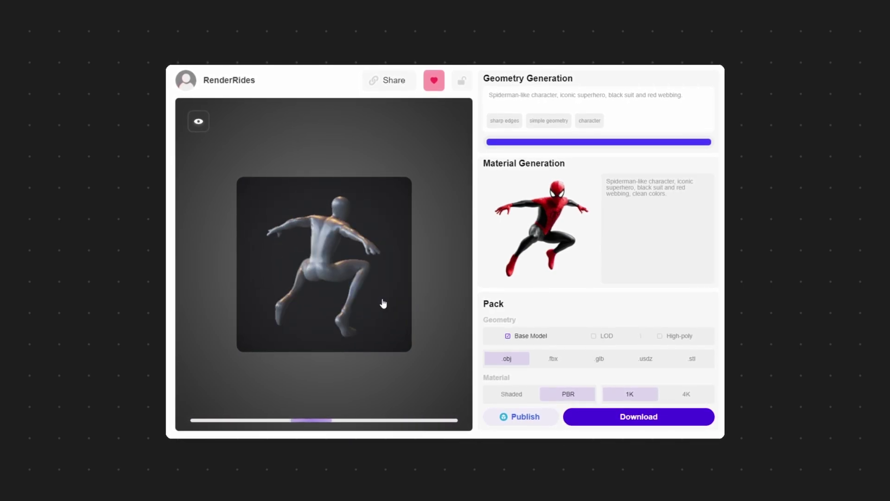
Preview the Spider-Man character with its red material.
click(305, 401)
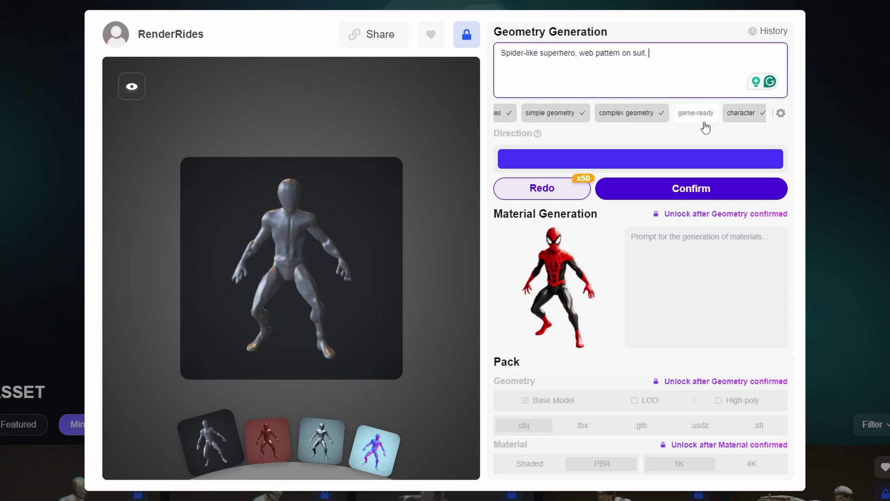
Enable advanced options, regenerate the geometry, and set Cfg to 8 and Step to 80.
click(780, 113)
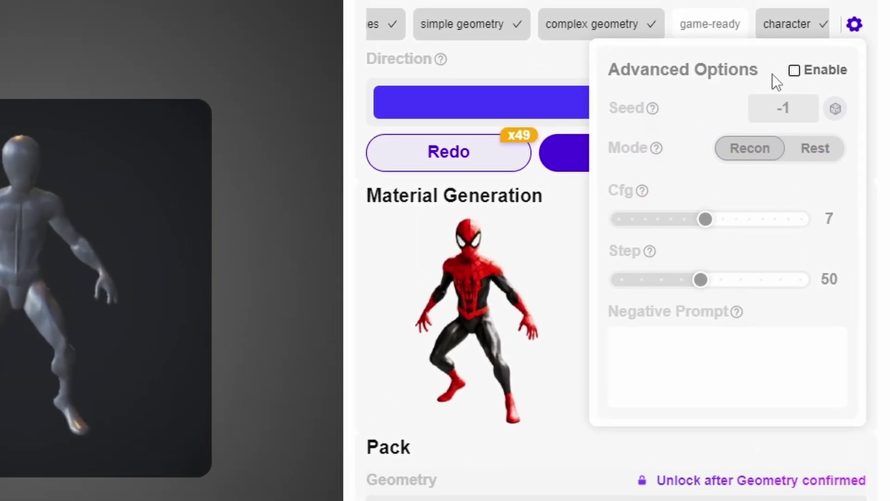
click(795, 71)
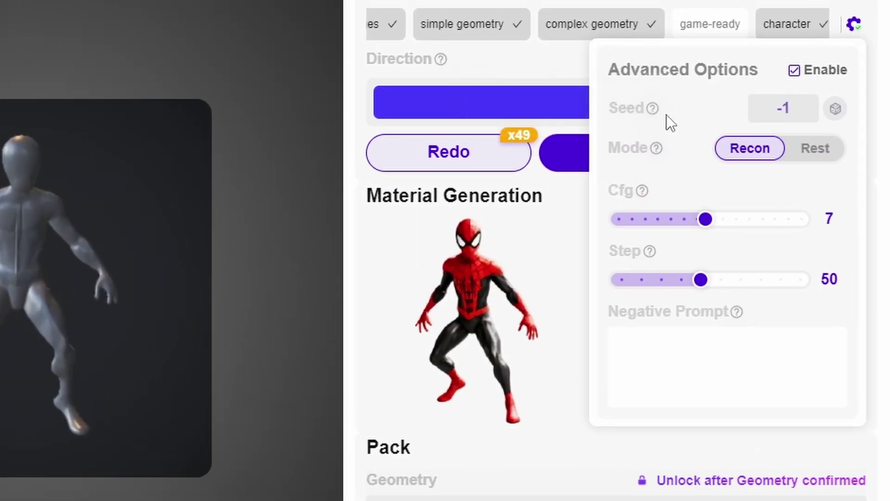
mouse_move(658, 148)
click(473, 167)
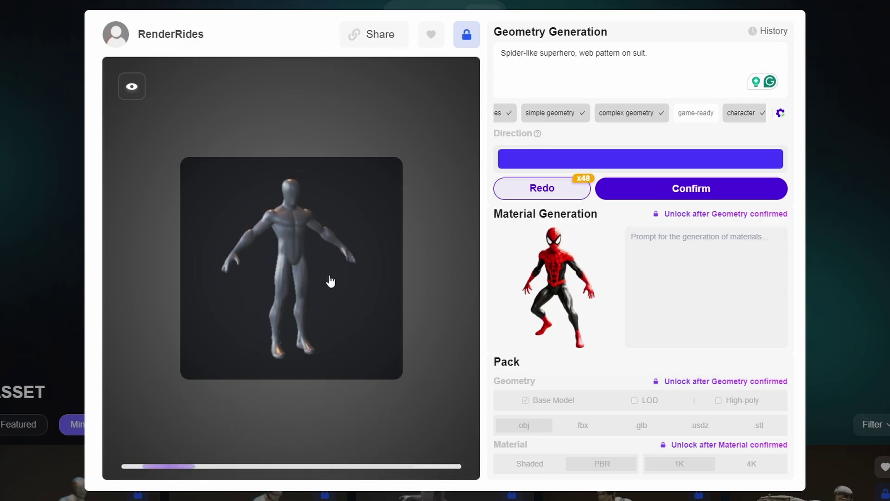
drag(690, 230, 729, 230)
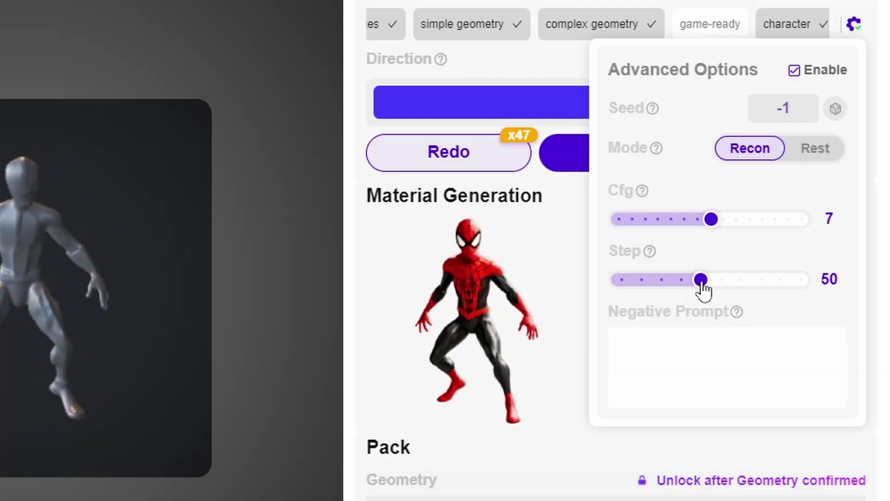
drag(692, 269, 667, 271)
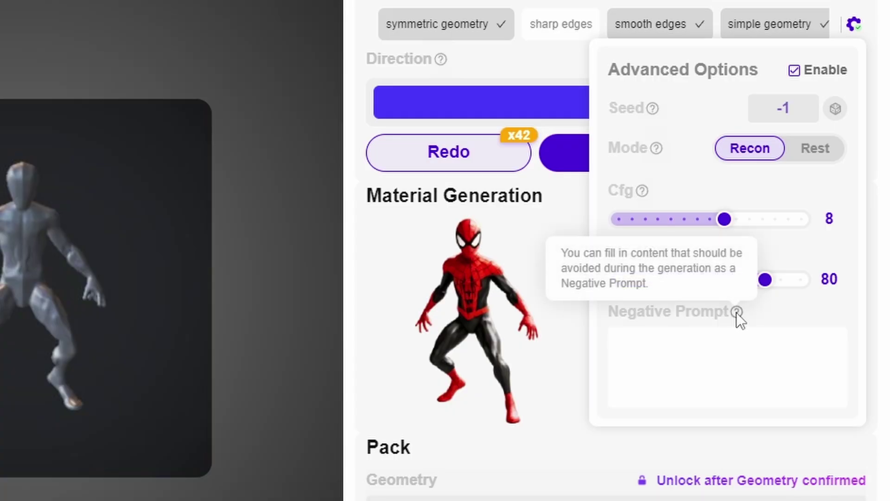
Confirm the spider-like character's geometry at 10000 polygons.
click(736, 312)
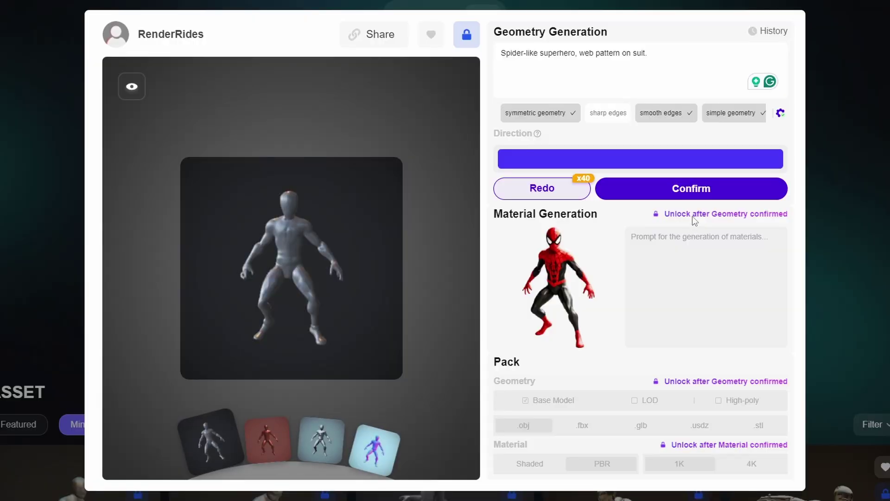
mouse_move(694, 192)
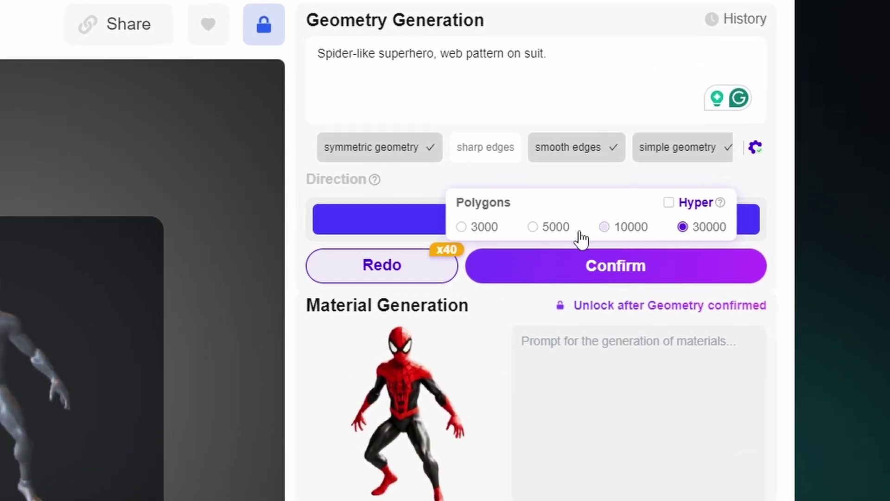
click(604, 227)
click(615, 266)
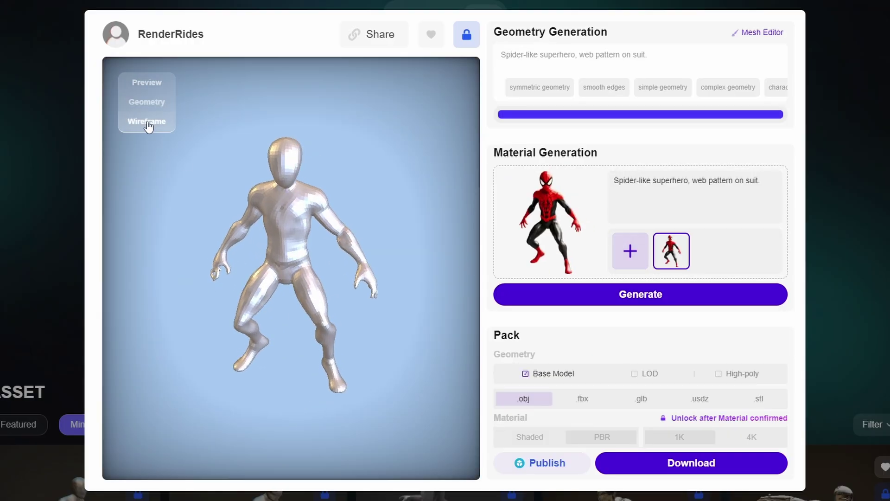
Inspect the character's mesh in wireframe view, then open it in the Mesh Editor.
click(148, 122)
scroll(289, 255, up, 5)
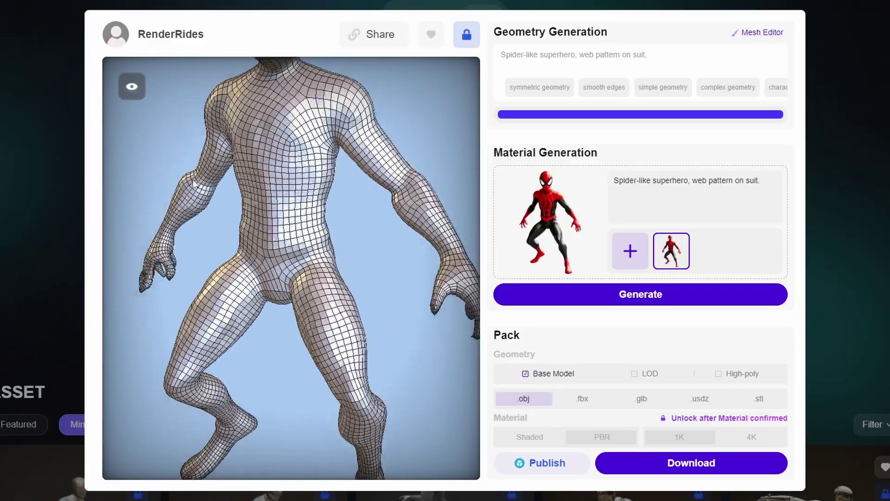
scroll(288, 203, down, 5)
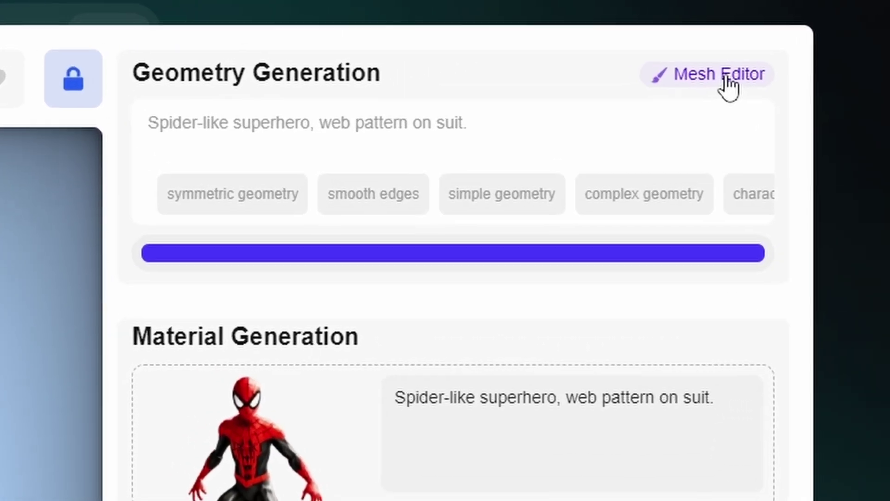
click(719, 35)
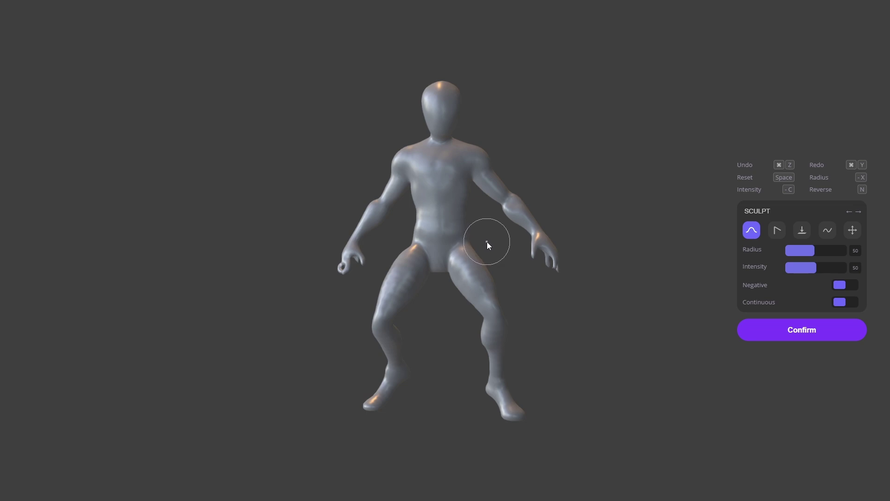
Orbit the grey character and choose the Smooth brush to smooth its mesh.
mouse_move(487, 241)
mouse_down()
mouse_move(461, 266)
mouse_move(445, 245)
mouse_move(429, 255)
mouse_move(330, 249)
mouse_move(619, 282)
mouse_up()
scroll(428, 255, up, 3)
scroll(428, 255, down, 3)
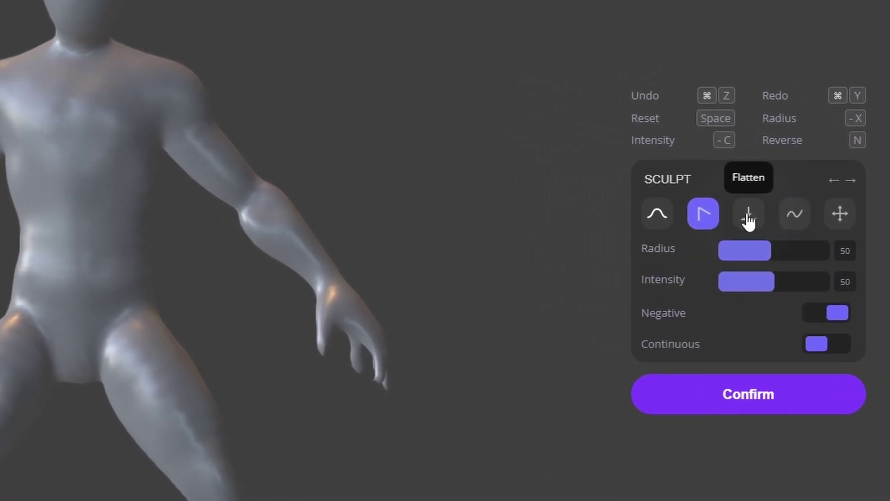
click(796, 222)
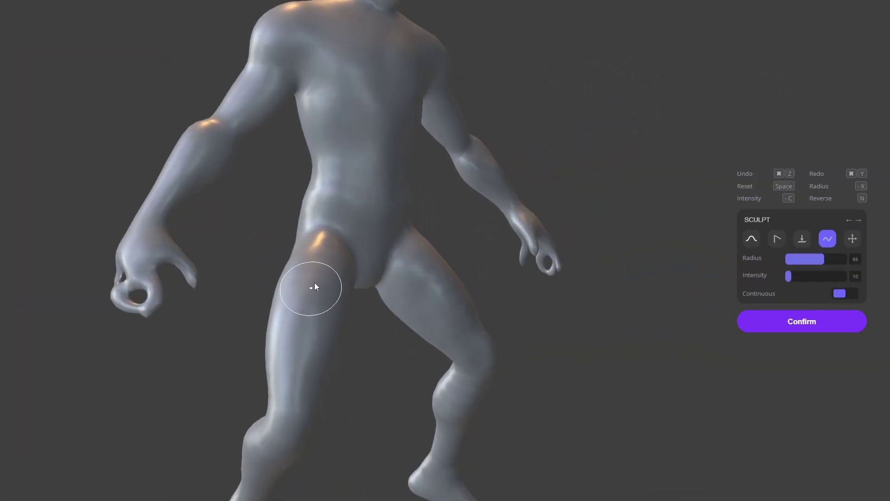
drag(314, 282, 312, 218)
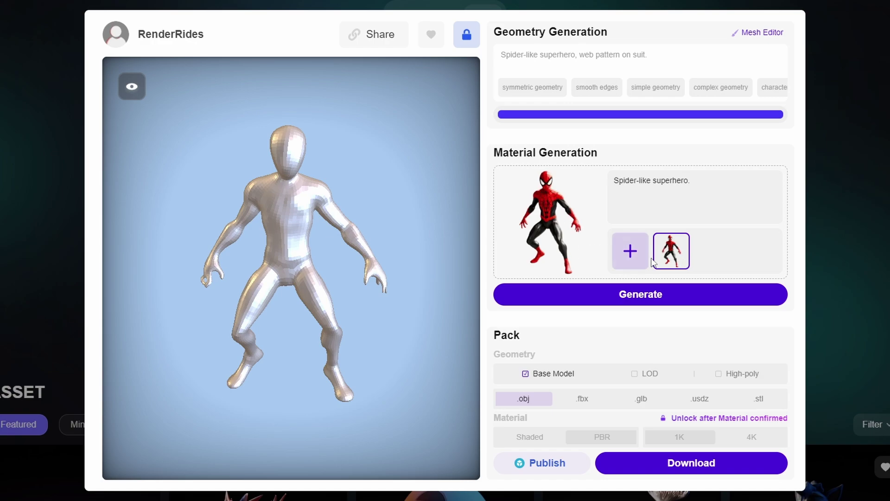
Generate a red-and-black material using the Spider-Man picture as reference.
click(704, 252)
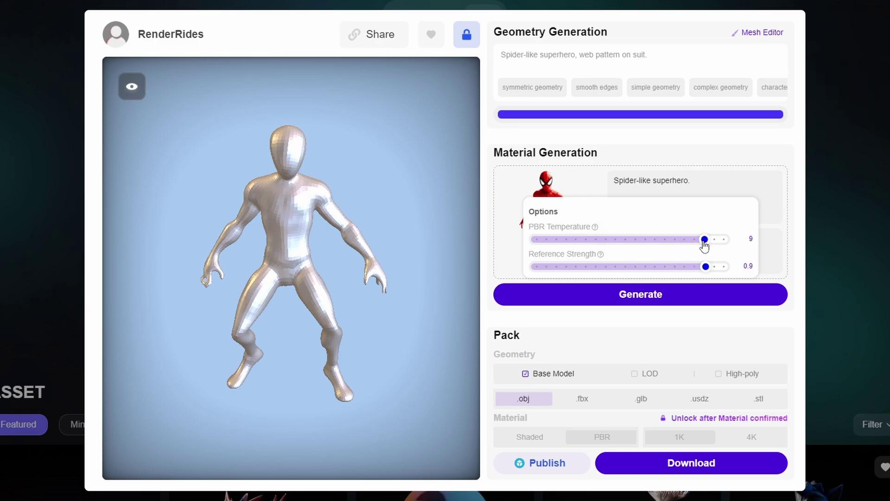
click(627, 294)
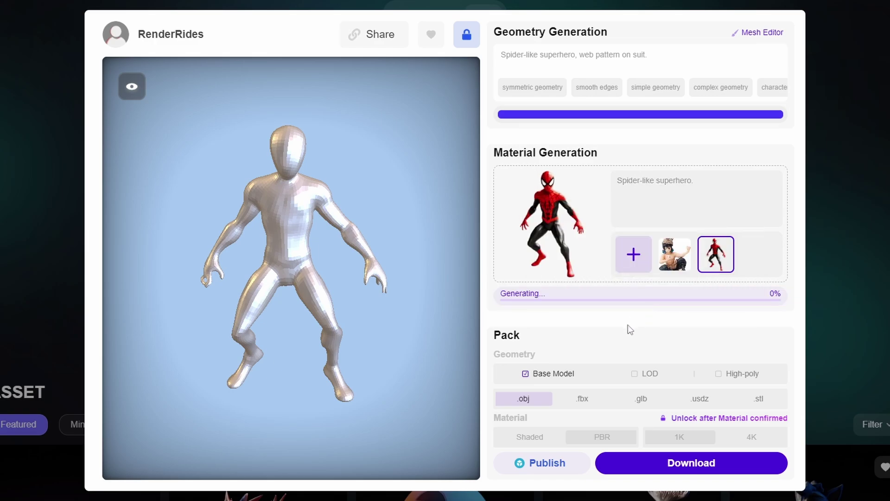
click(151, 170)
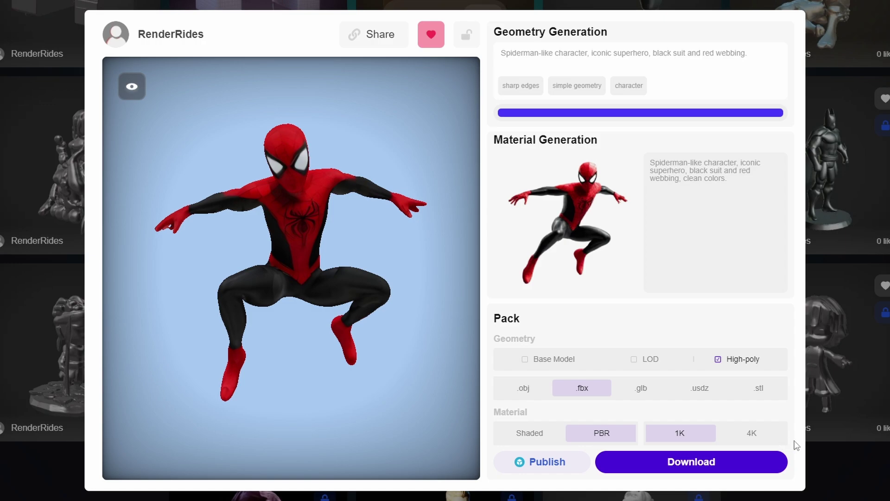
Download the high-poly FBX pack and orbit the model in Blender's city scene.
click(686, 469)
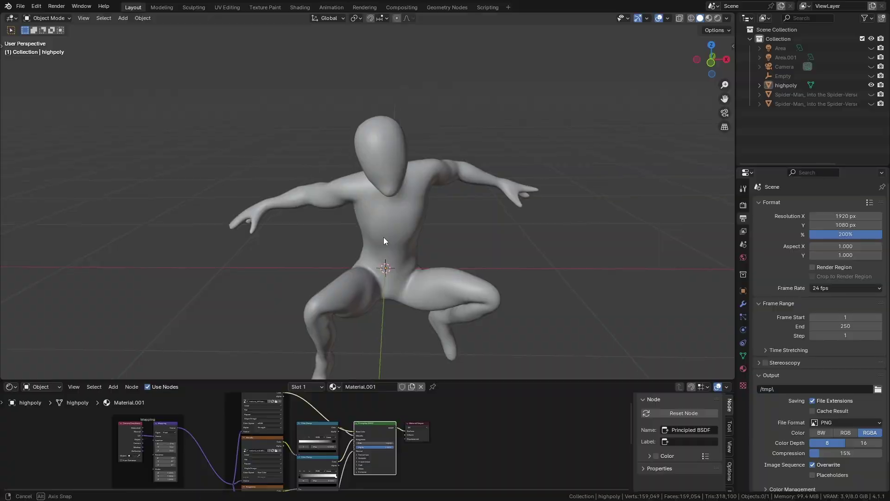
middle_drag(383, 237, 362, 245)
middle_drag(479, 259, 427, 260)
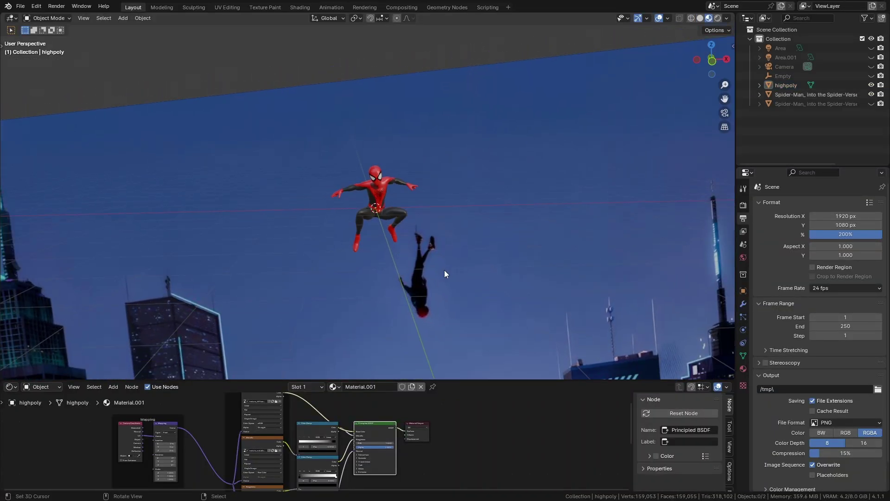
mouse_move(444, 269)
middle_down()
mouse_move(463, 283)
mouse_move(392, 288)
mouse_move(449, 278)
middle_up()
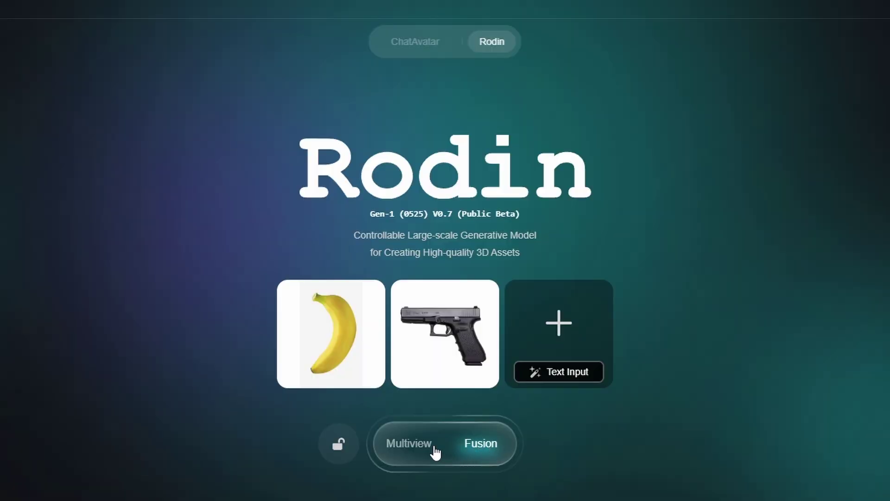
Fuse the banana and pistol images into a bent banana draft prompted 'Banana, realistic fruit render.'.
mouse_move(328, 341)
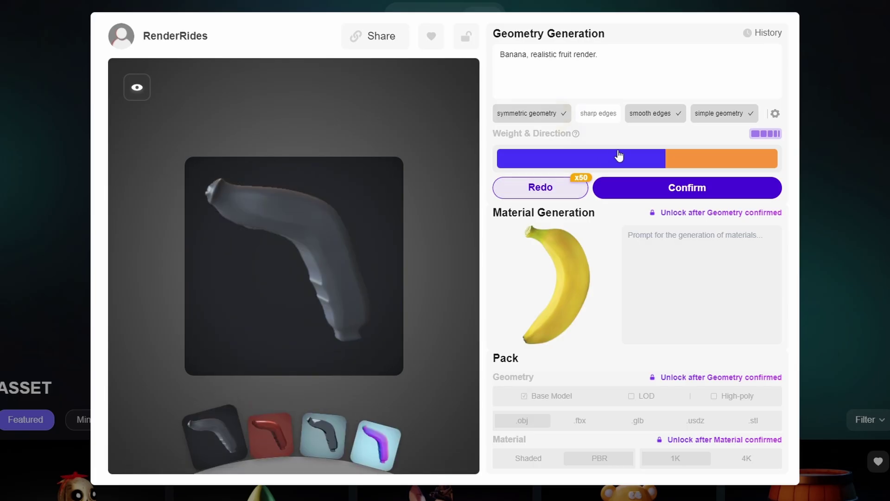
Move the Weight & Direction slider toward the pistol, redo the fusion, and turn the model front-on.
mouse_move(666, 160)
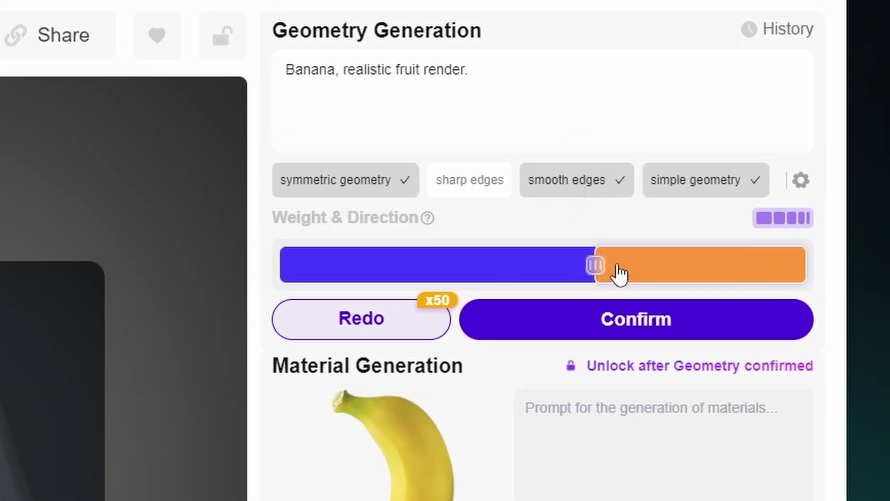
drag(585, 271, 545, 274)
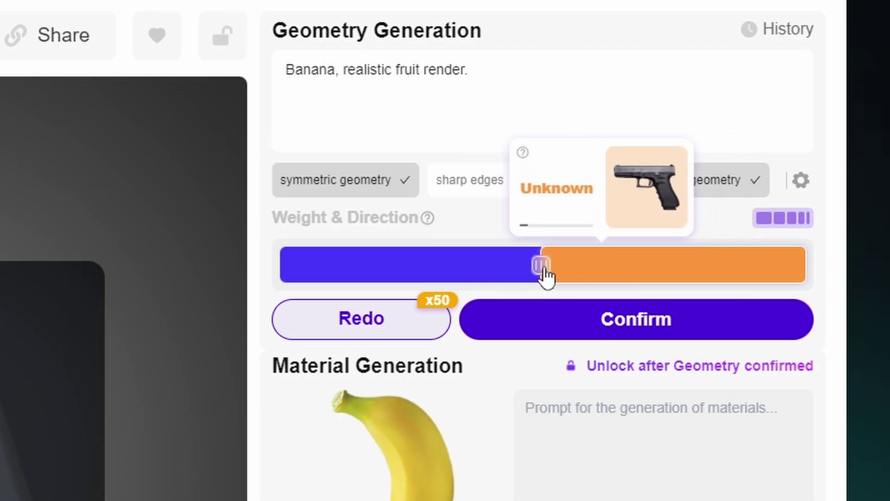
click(395, 333)
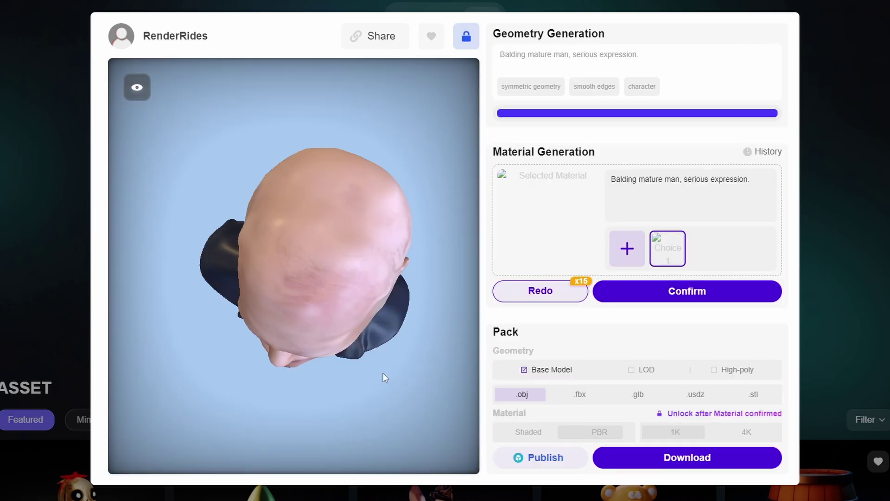
drag(377, 383, 374, 107)
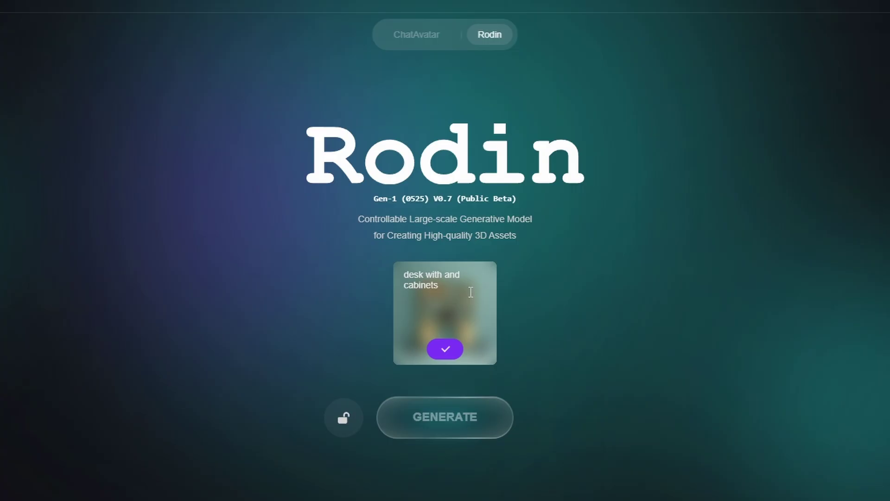
Accept the 'desk with and cabinets' preview image to generate the shelf model.
click(449, 354)
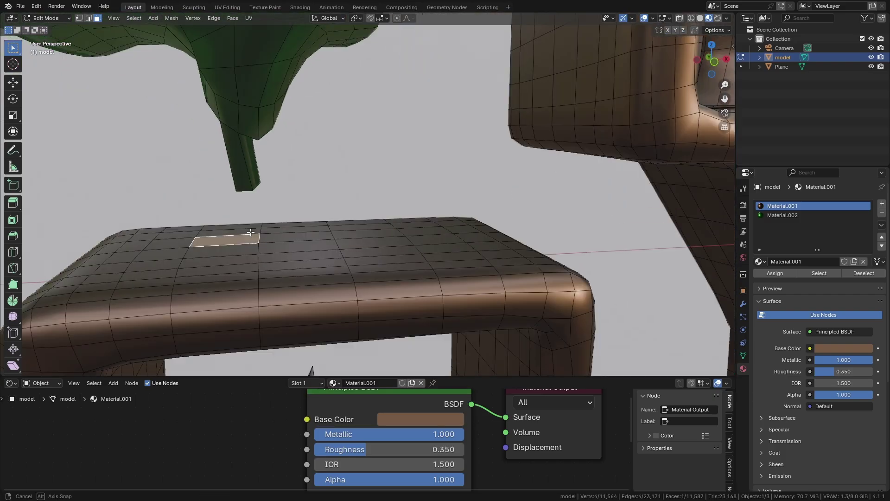
Fill the gap in the brown frame's border edges with a Grid Fill of span 4.
key(F3)
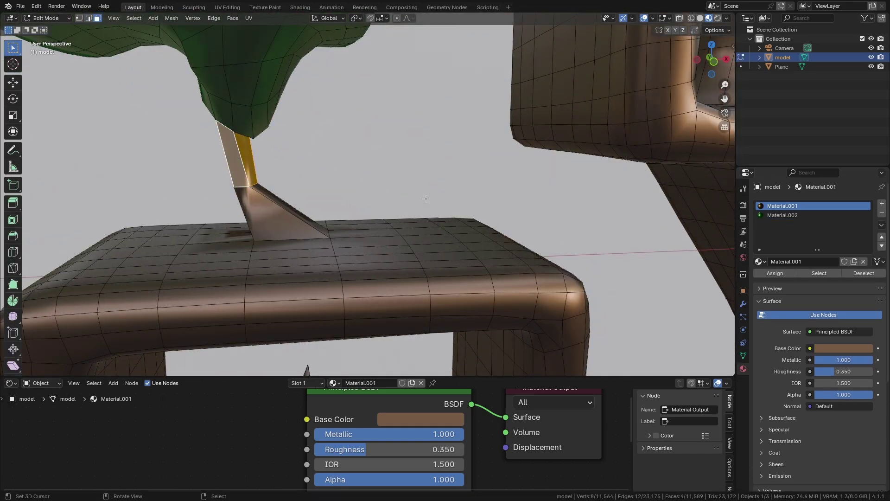
key(ctrl+r)
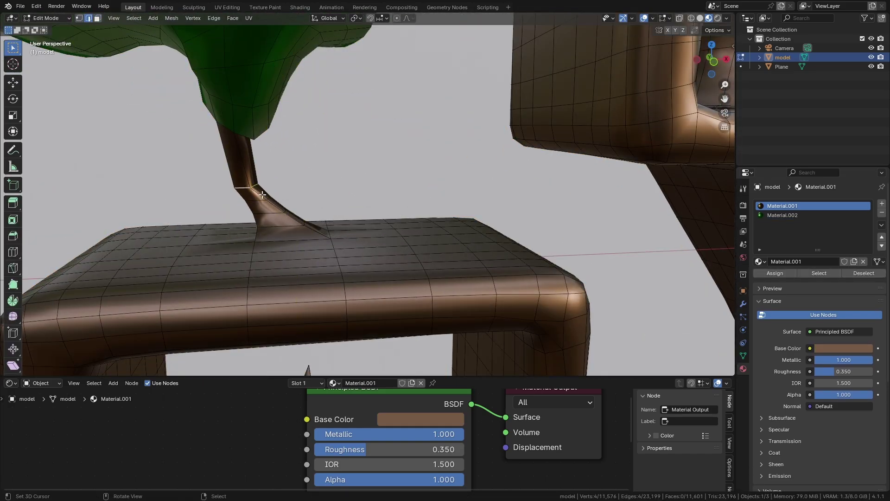
scroll(357, 223, down, 8)
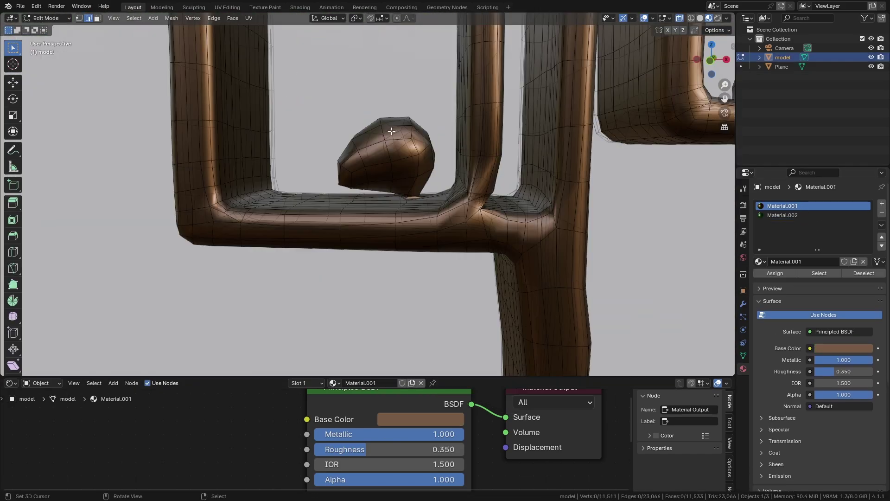
middle_drag(419, 185, 417, 181)
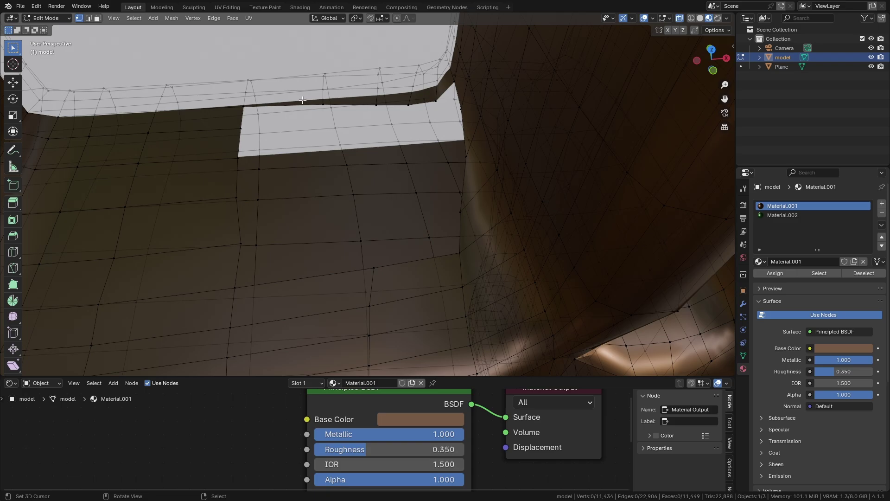
click(152, 345)
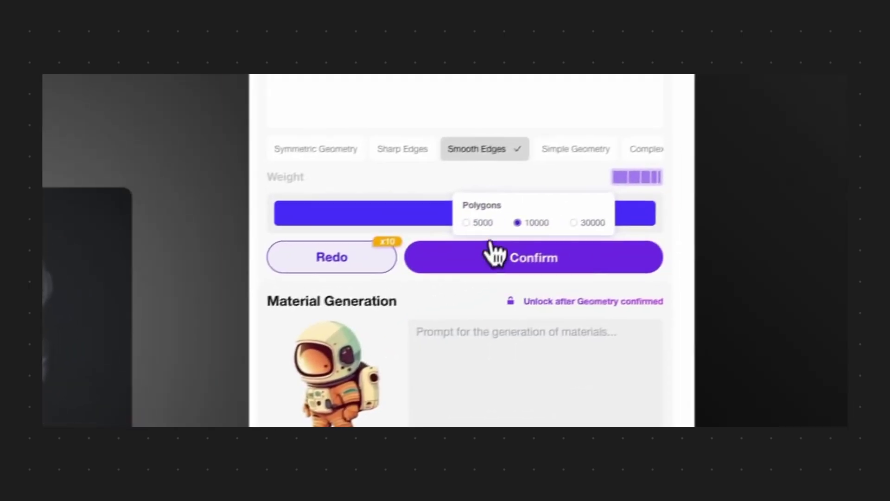
Confirm the smooth-edged astronaut geometry at 10000 polygons and mark it symmetrical.
click(718, 190)
click(574, 263)
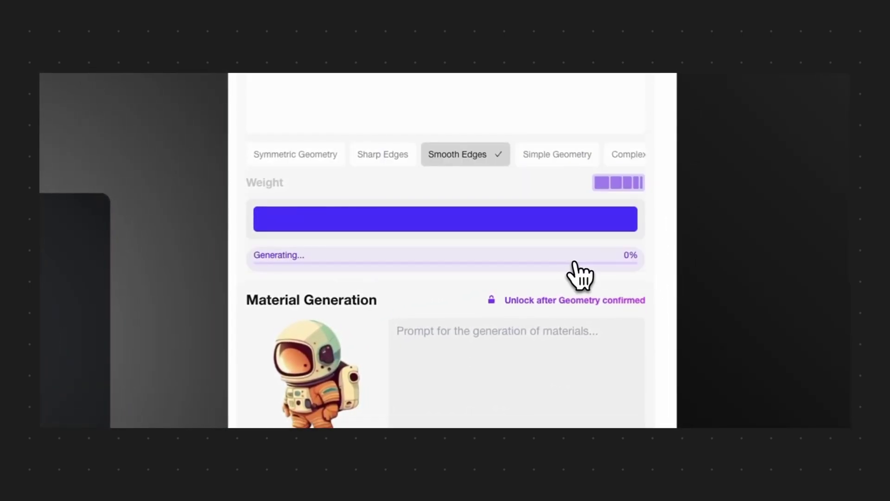